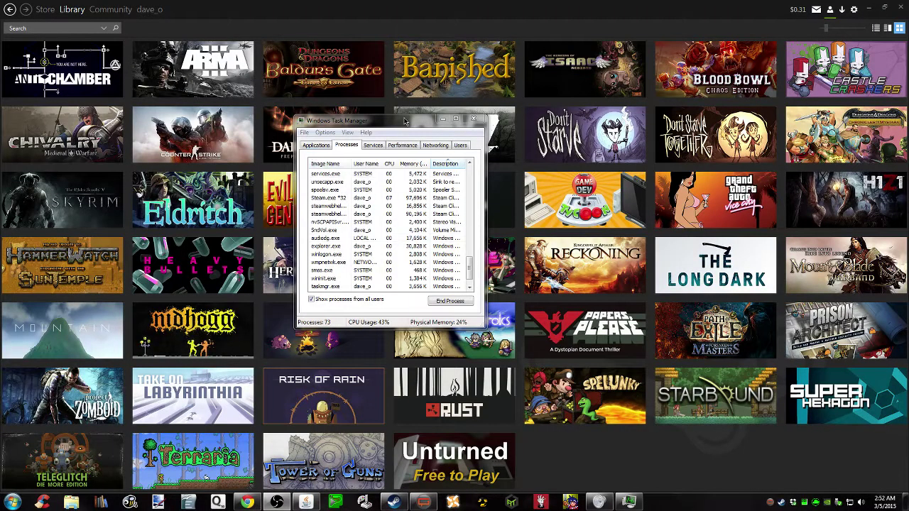
Drag the Task Manager window to the right to uncover the Processes list
{"action": "left_click_drag", "start_coordinate": [405, 120], "coordinate": [507, 146]}
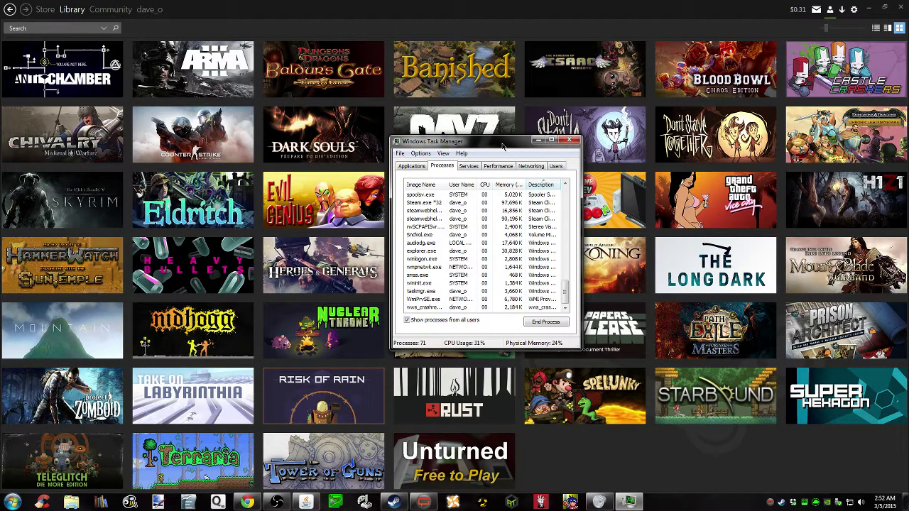
End and confirm the wws_crashreport_uploader.exe process, then close Task Manager
{"action": "mouse_move", "coordinate": [503, 144]}
{"action": "left_mouse_down"}
{"action": "mouse_move", "coordinate": [468, 186]}
{"action": "mouse_move", "coordinate": [488, 166]}
{"action": "left_mouse_up"}
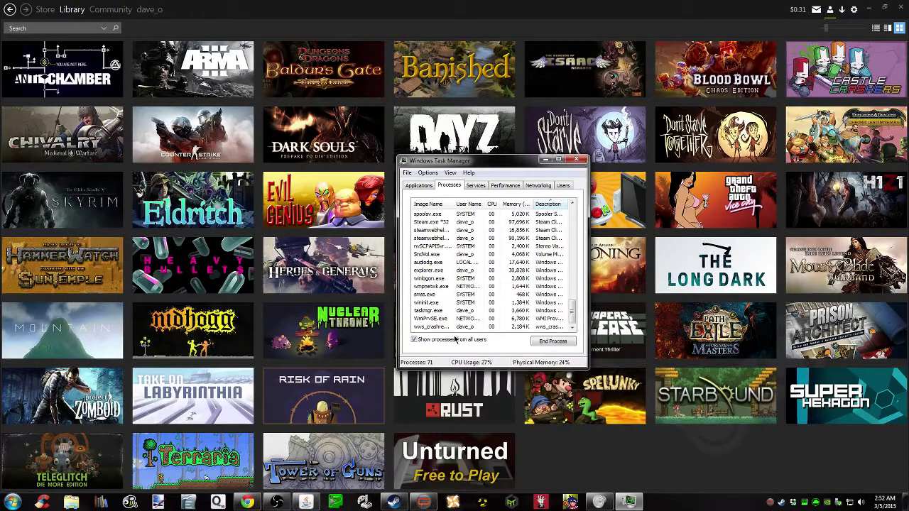
{"action": "left_click", "coordinate": [432, 328]}
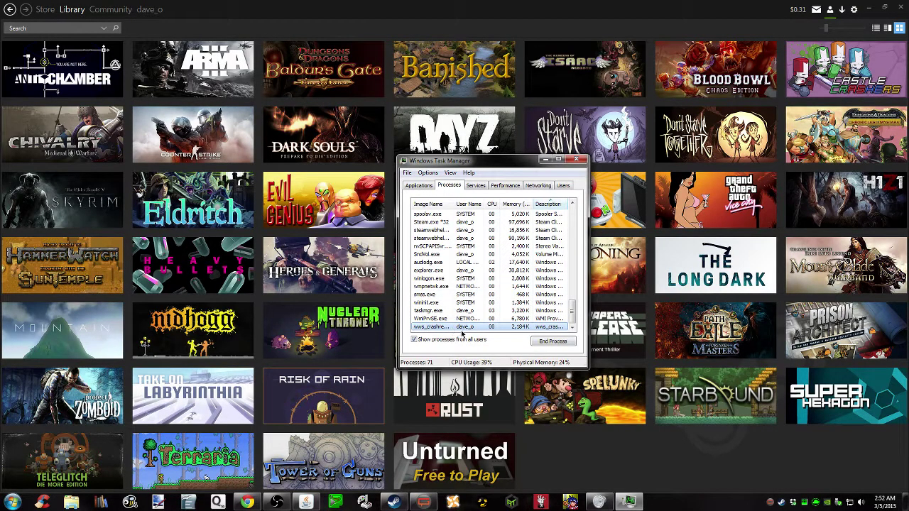
{"action": "left_click", "coordinate": [550, 342]}
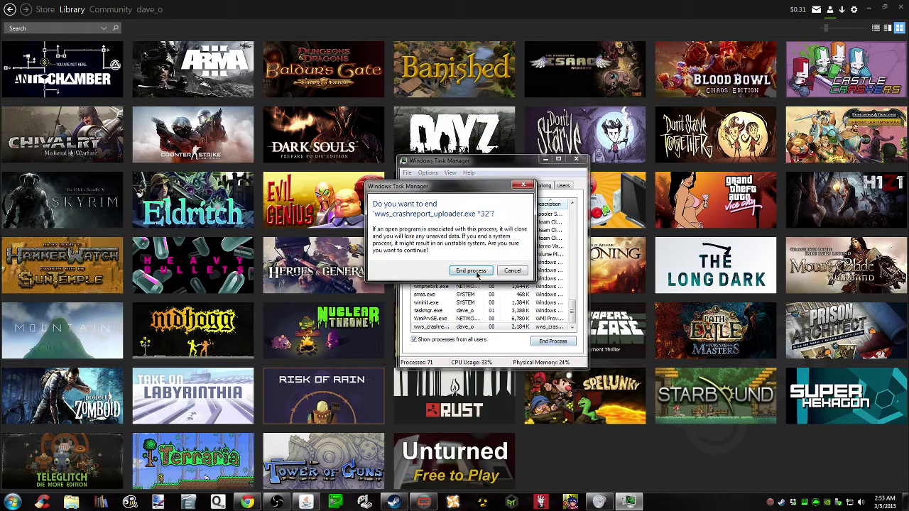
{"action": "left_click", "coordinate": [475, 274]}
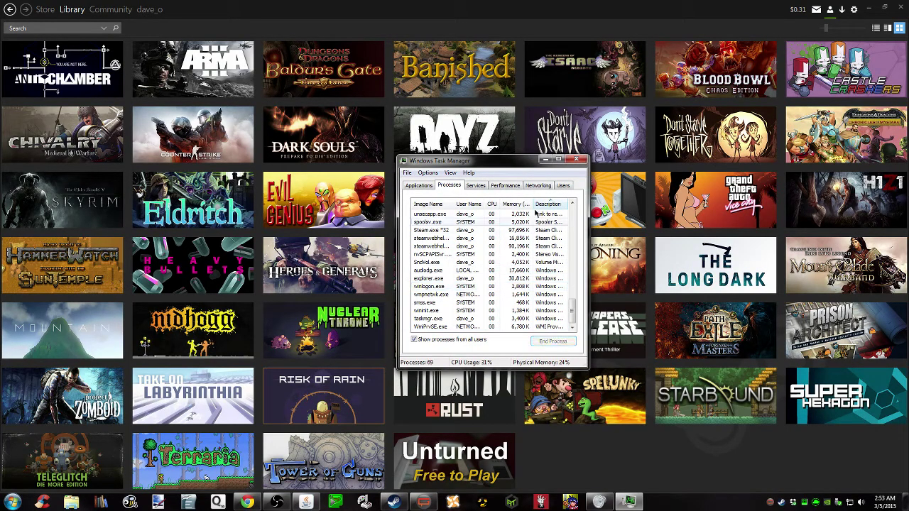
{"action": "left_click", "coordinate": [579, 162]}
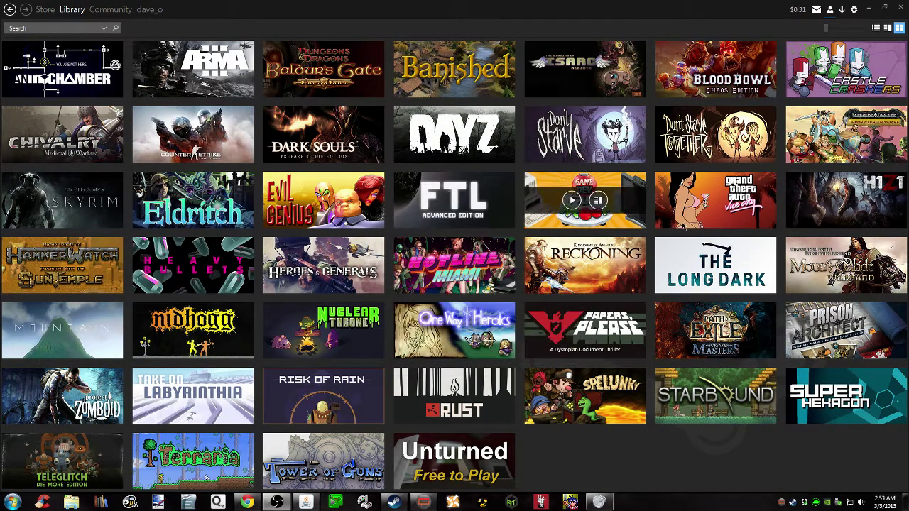
{"action": "mouse_move", "coordinate": [845, 200]}
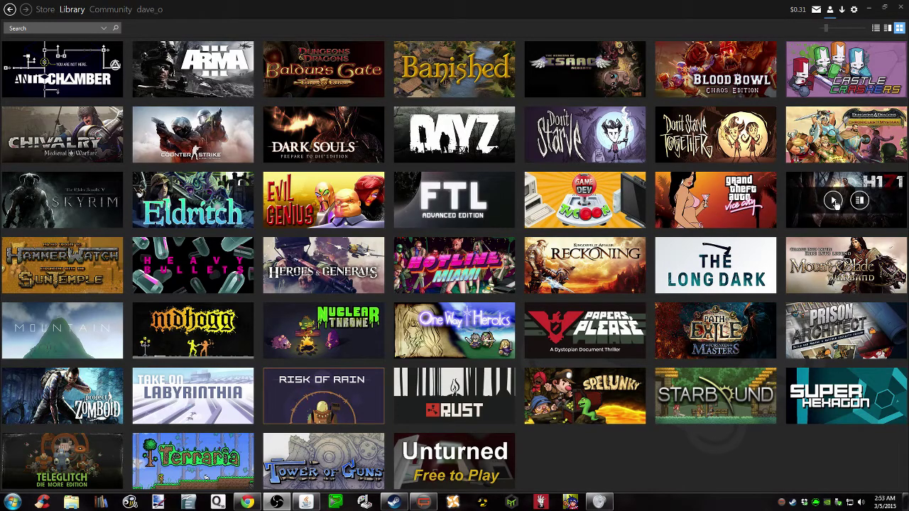
Launch H1Z1 from its Steam library tile with the Play button
{"action": "left_click", "coordinate": [834, 202]}
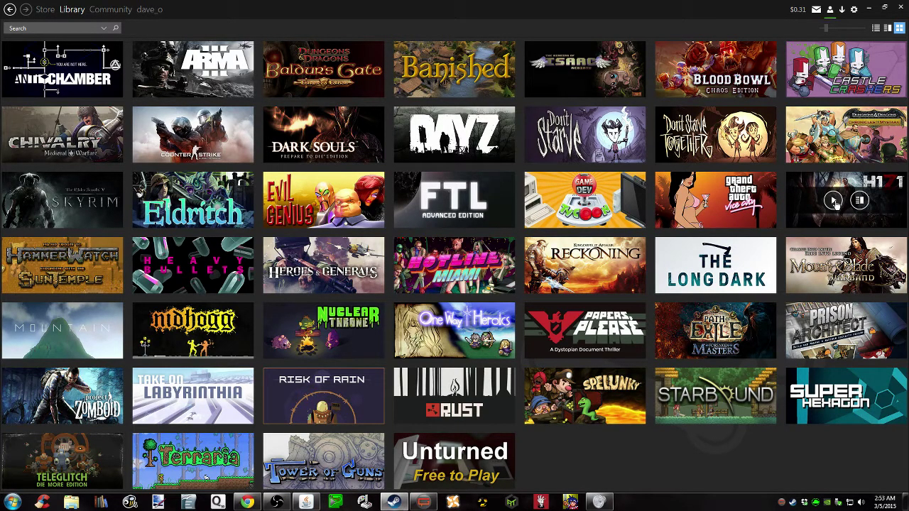